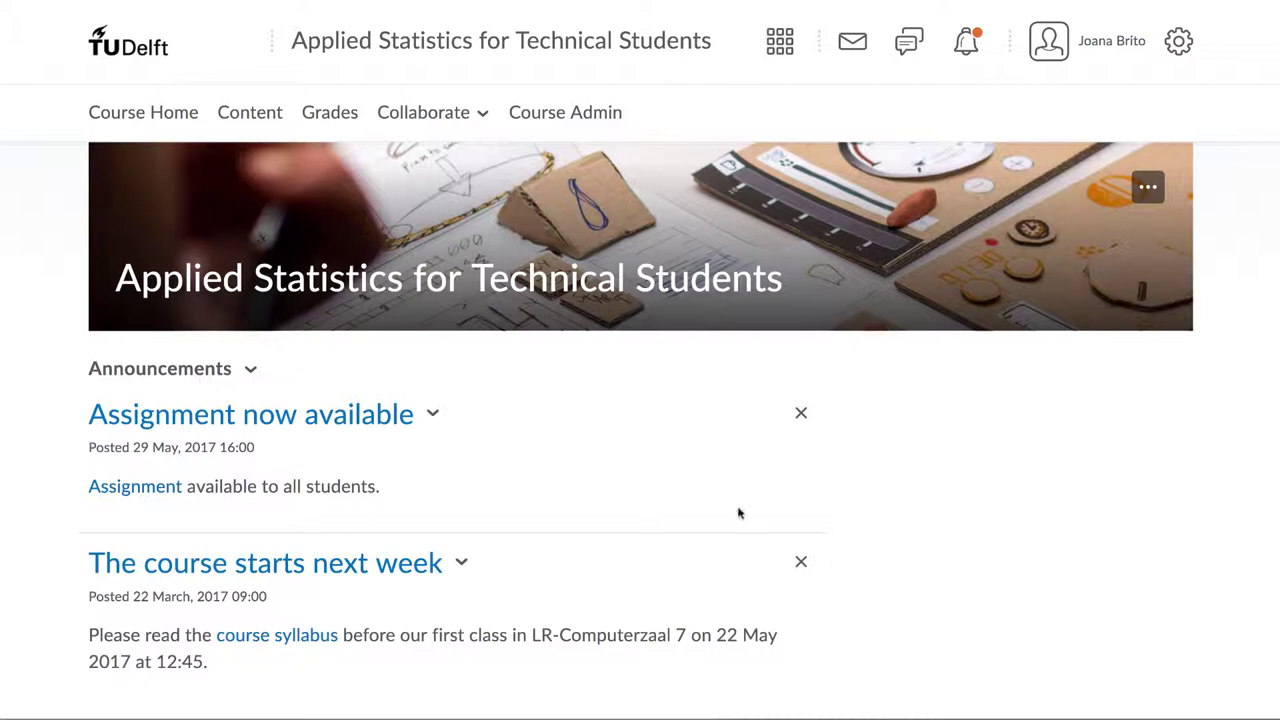
Open the course Content and scroll to Assignment 03 (due 31 May, 15:00) under Least Squares Modelling
click(251, 117)
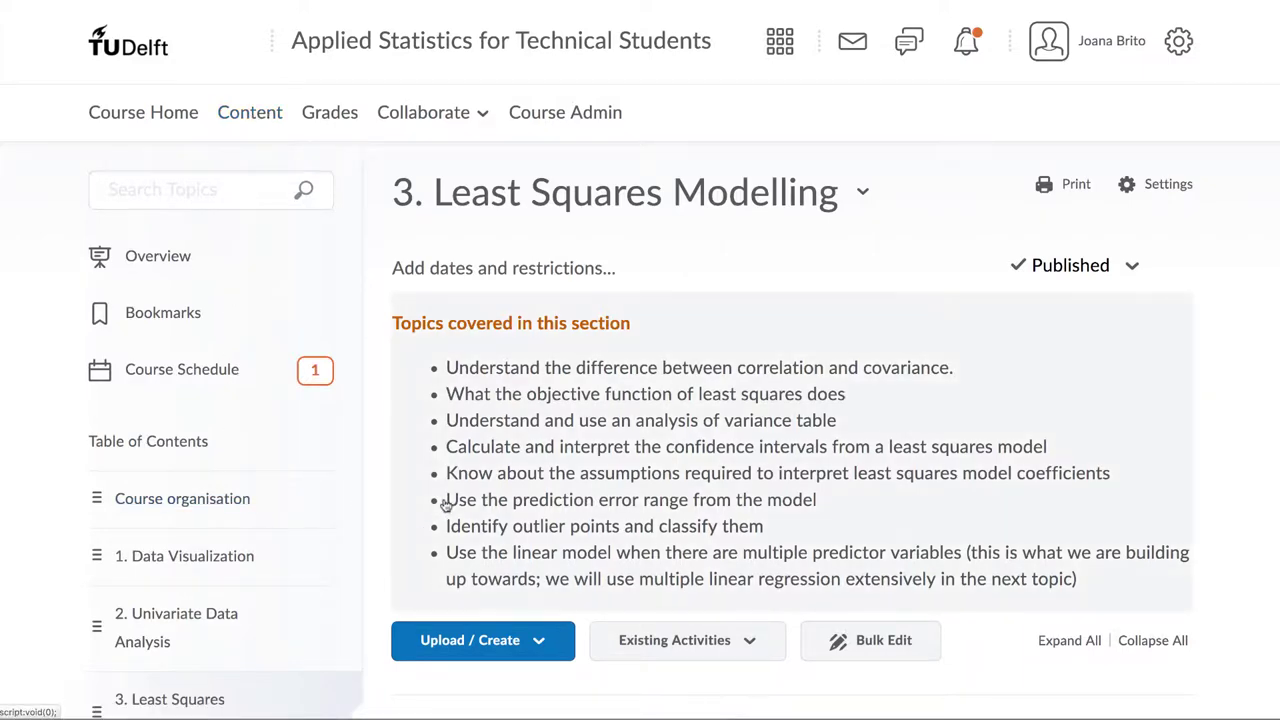
scroll(446, 505, down, 7)
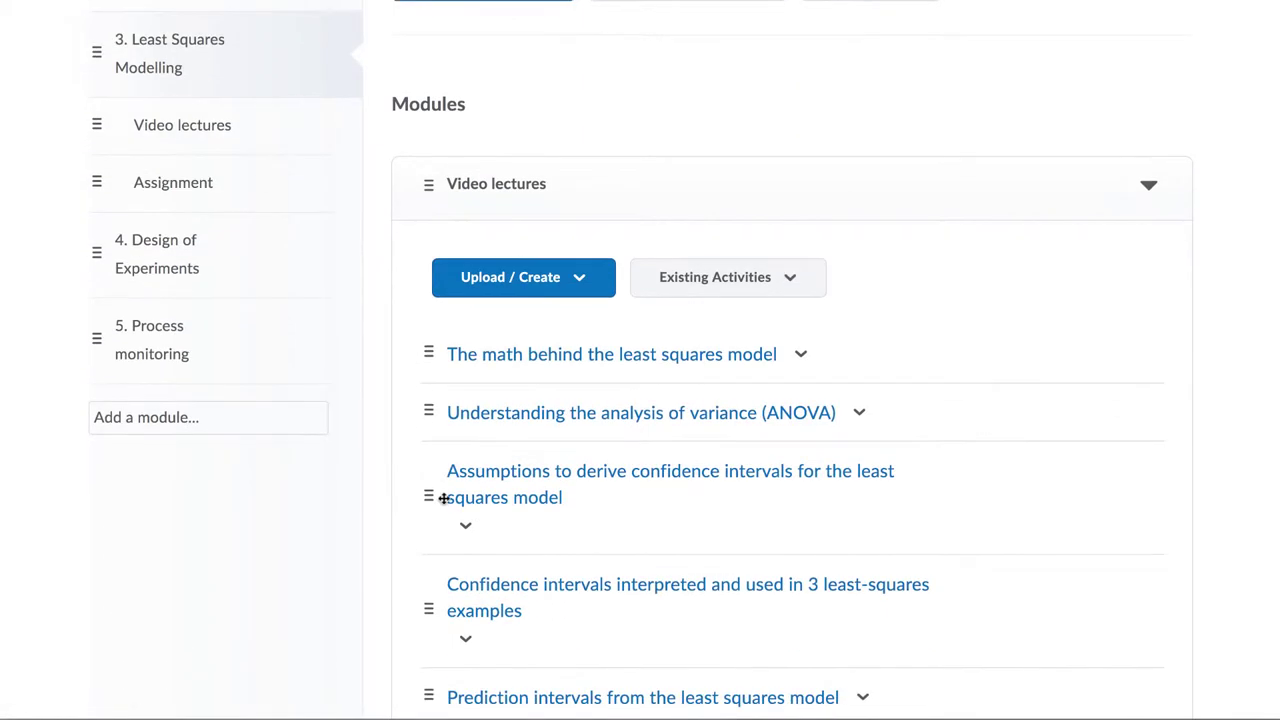
scroll(444, 498, down, 7)
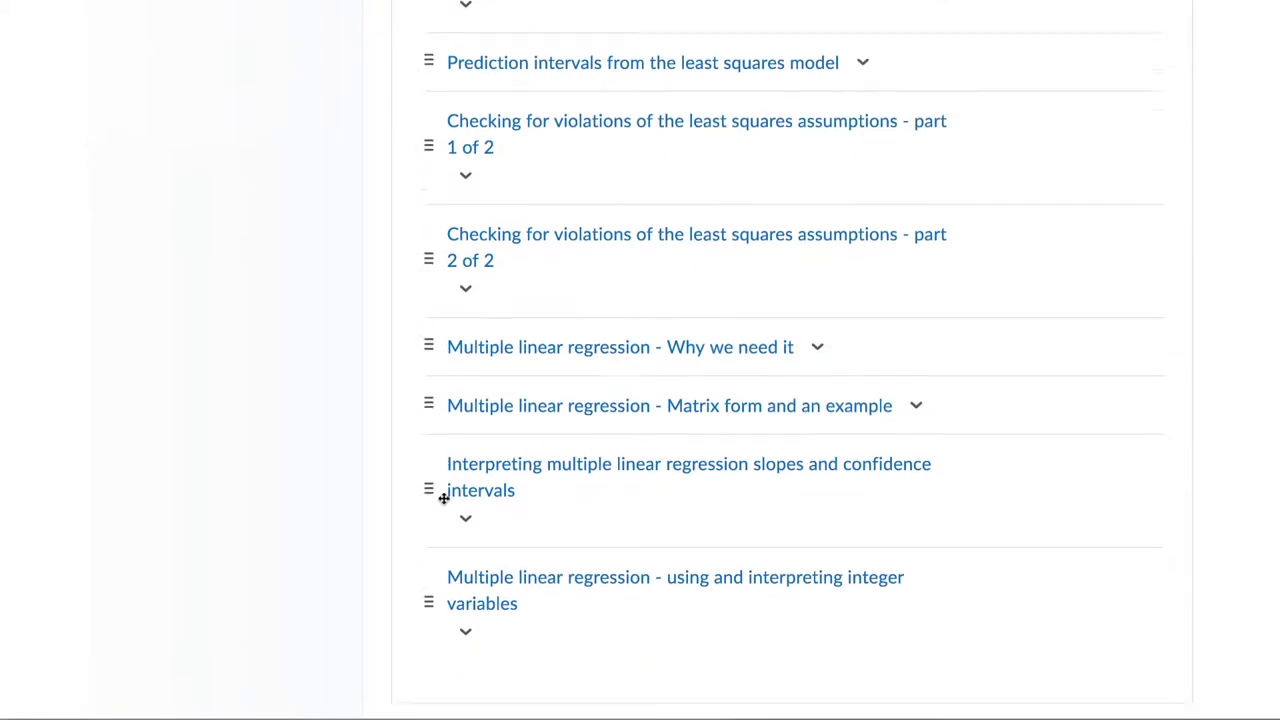
scroll(444, 498, down, 4)
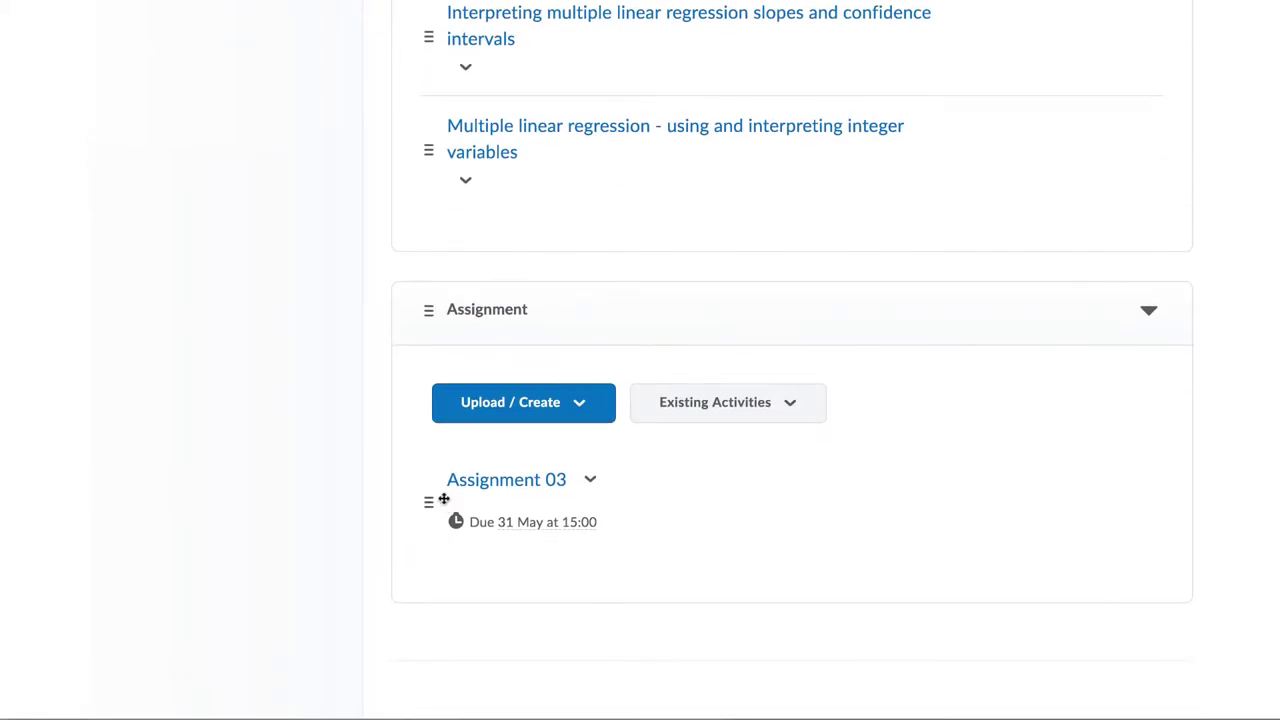
scroll(449, 640, down, 1)
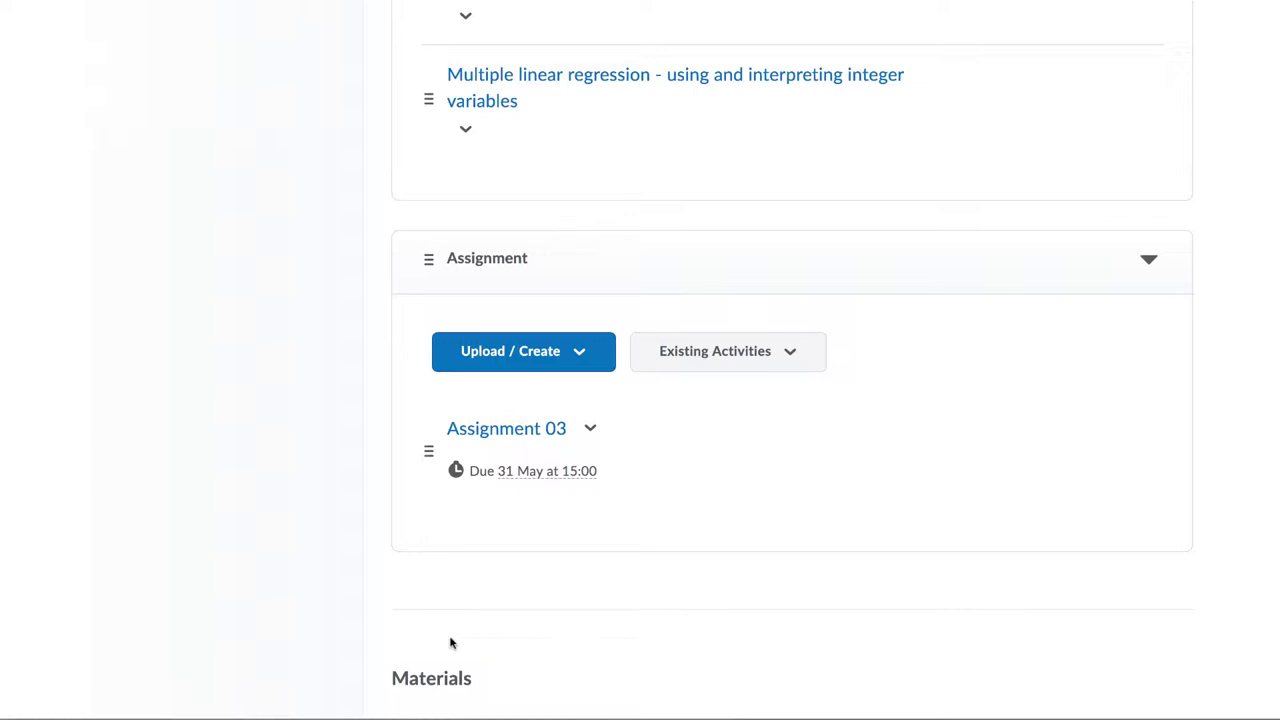
click(541, 474)
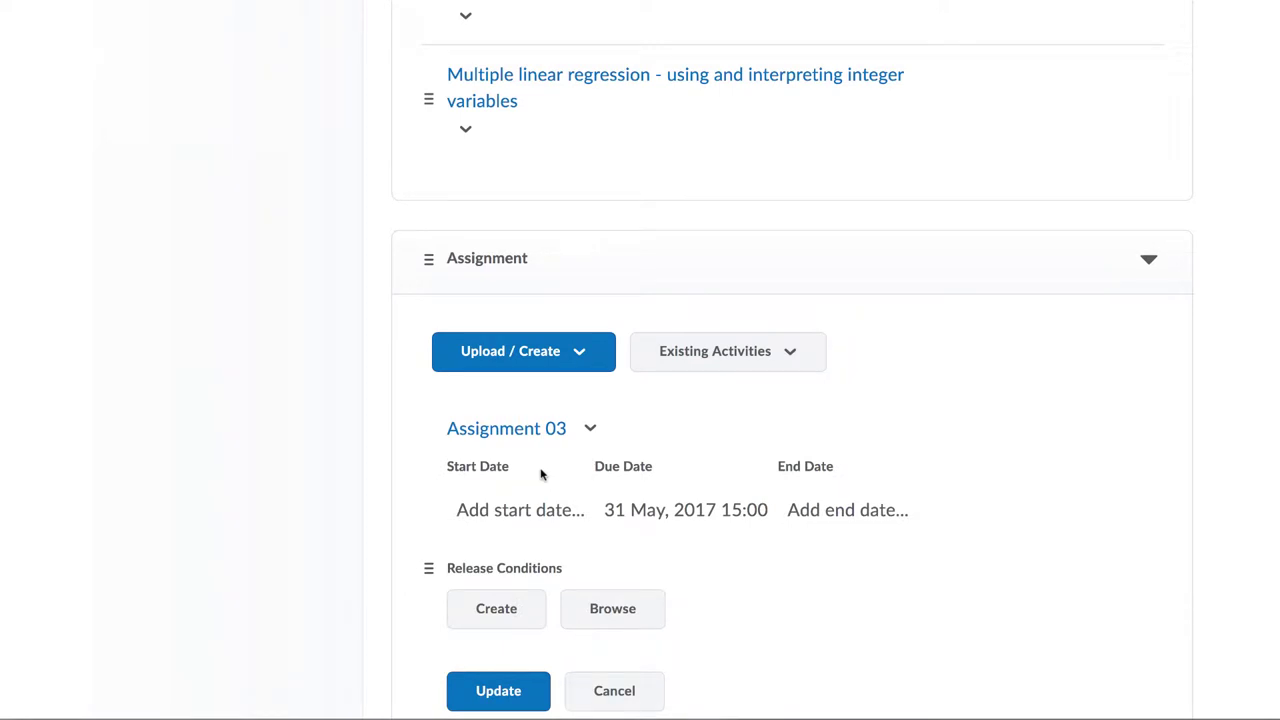
click(538, 509)
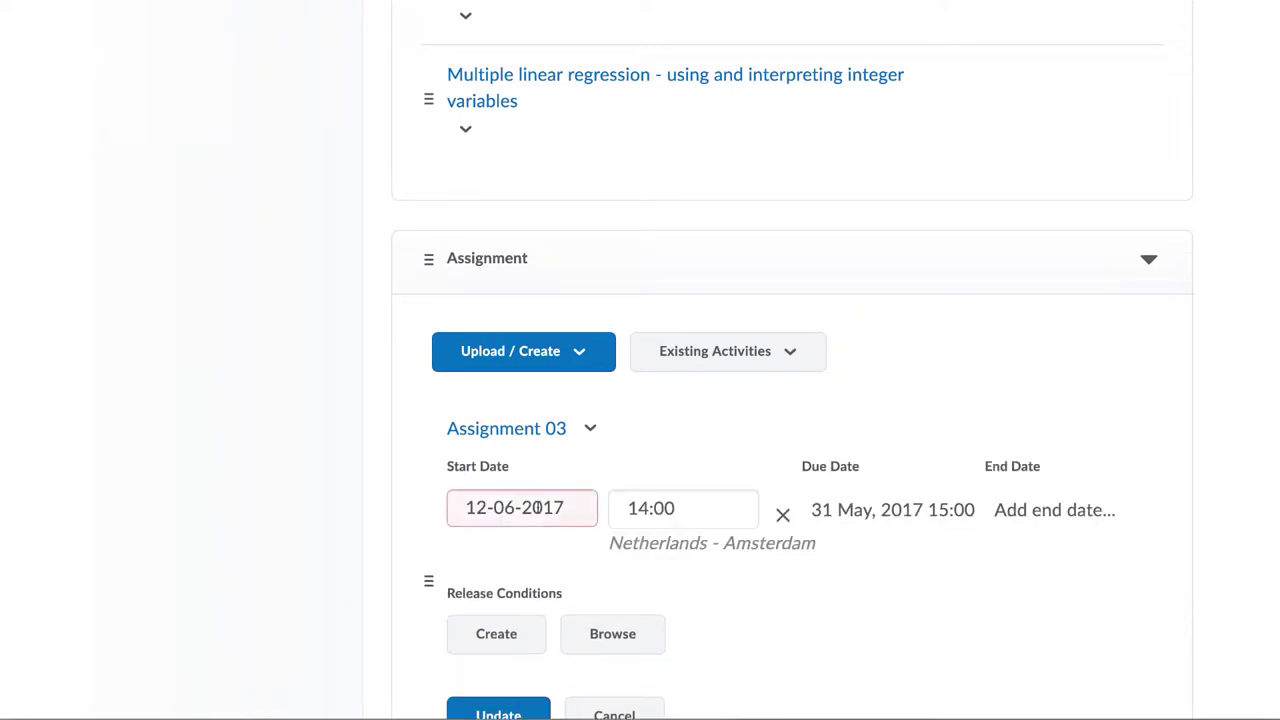
click(886, 515)
click(862, 508)
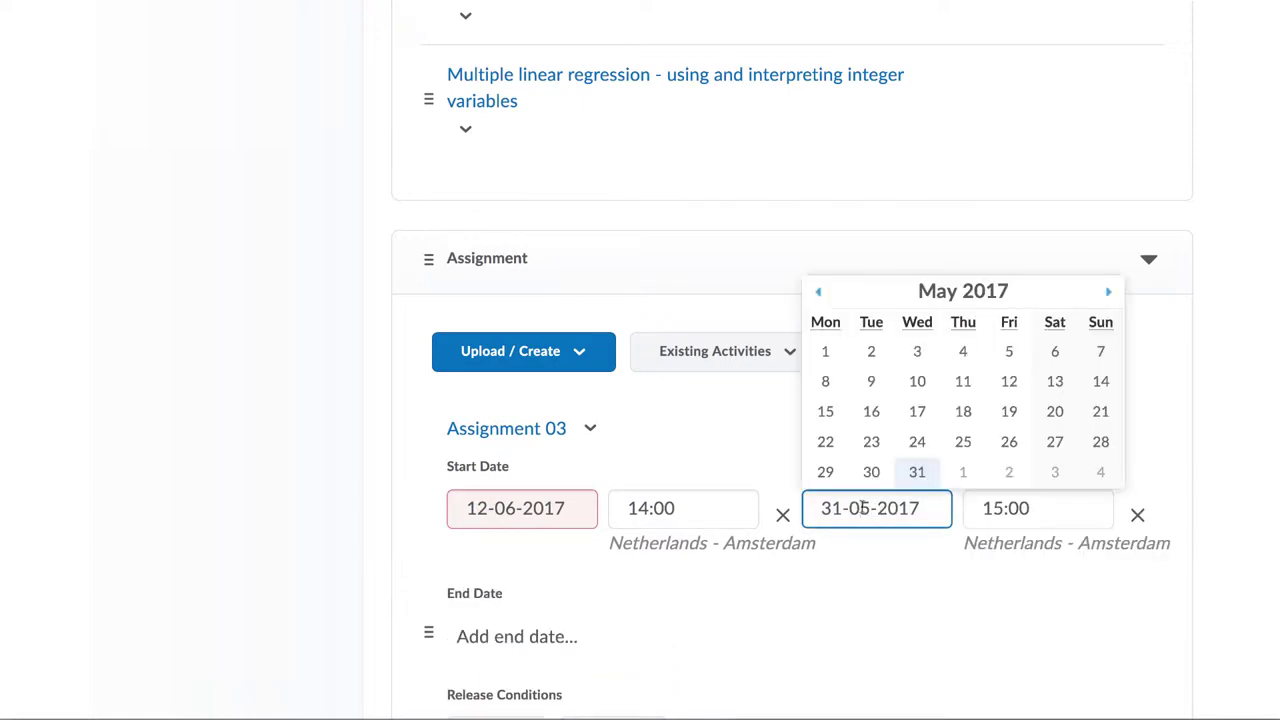
click(1109, 297)
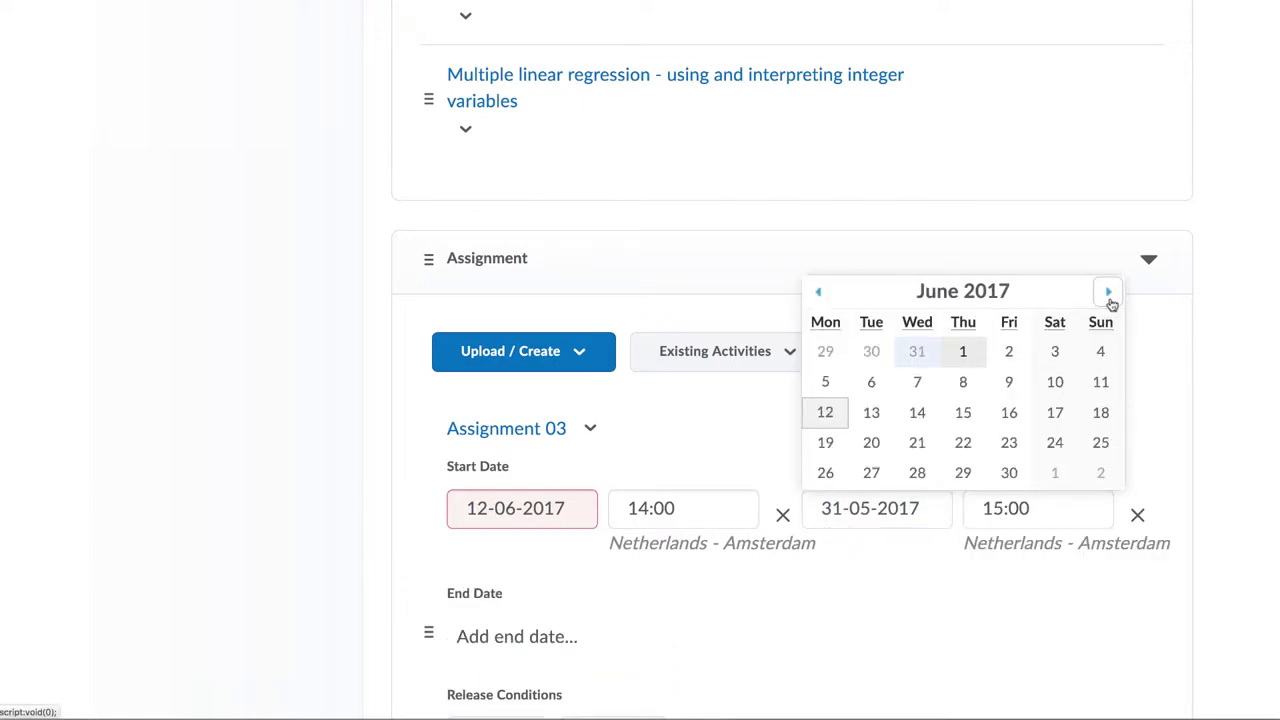
click(819, 424)
scroll(738, 653, down, 1)
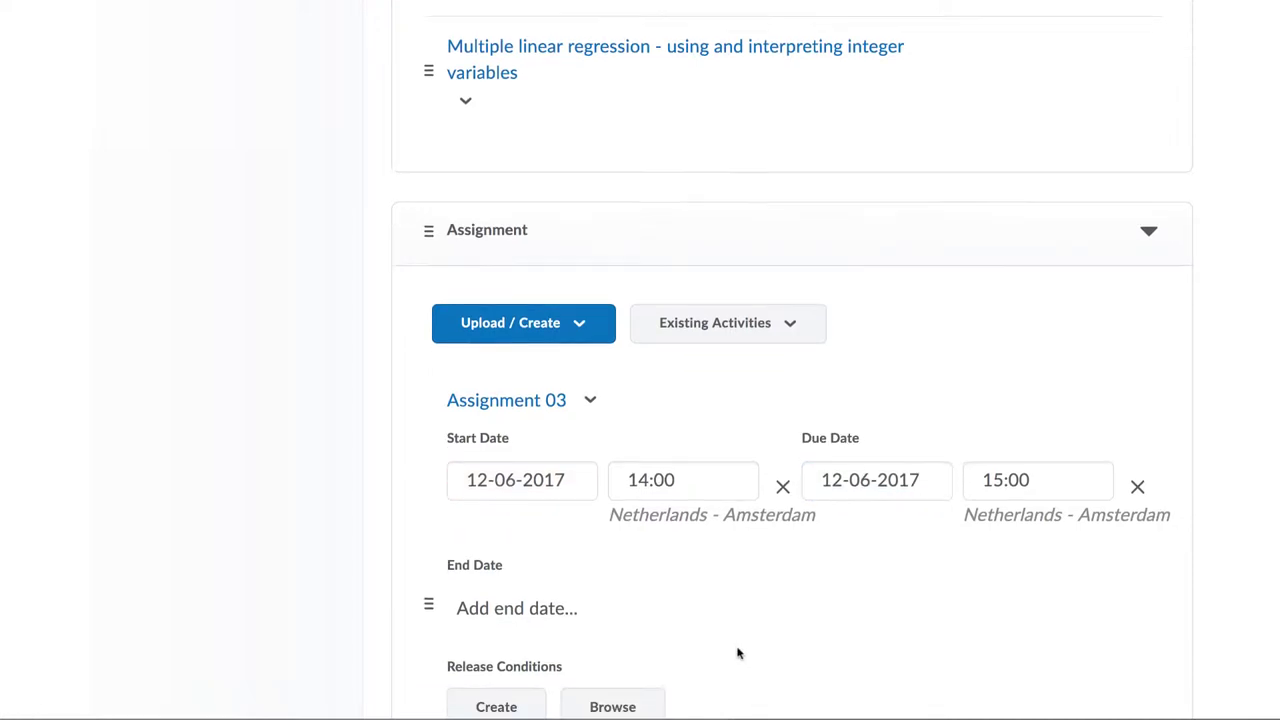
scroll(738, 653, down, 2)
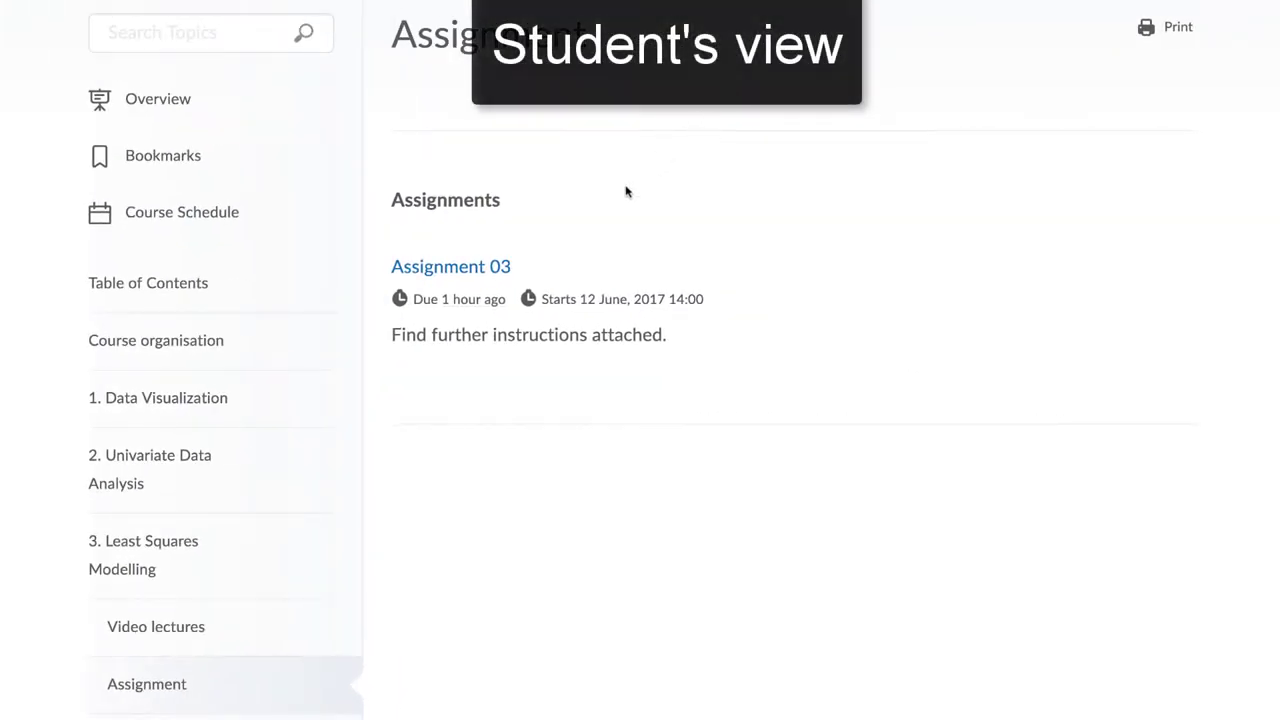
Open Assignment 03 and scroll down to its Submissions and Activity Details
click(484, 271)
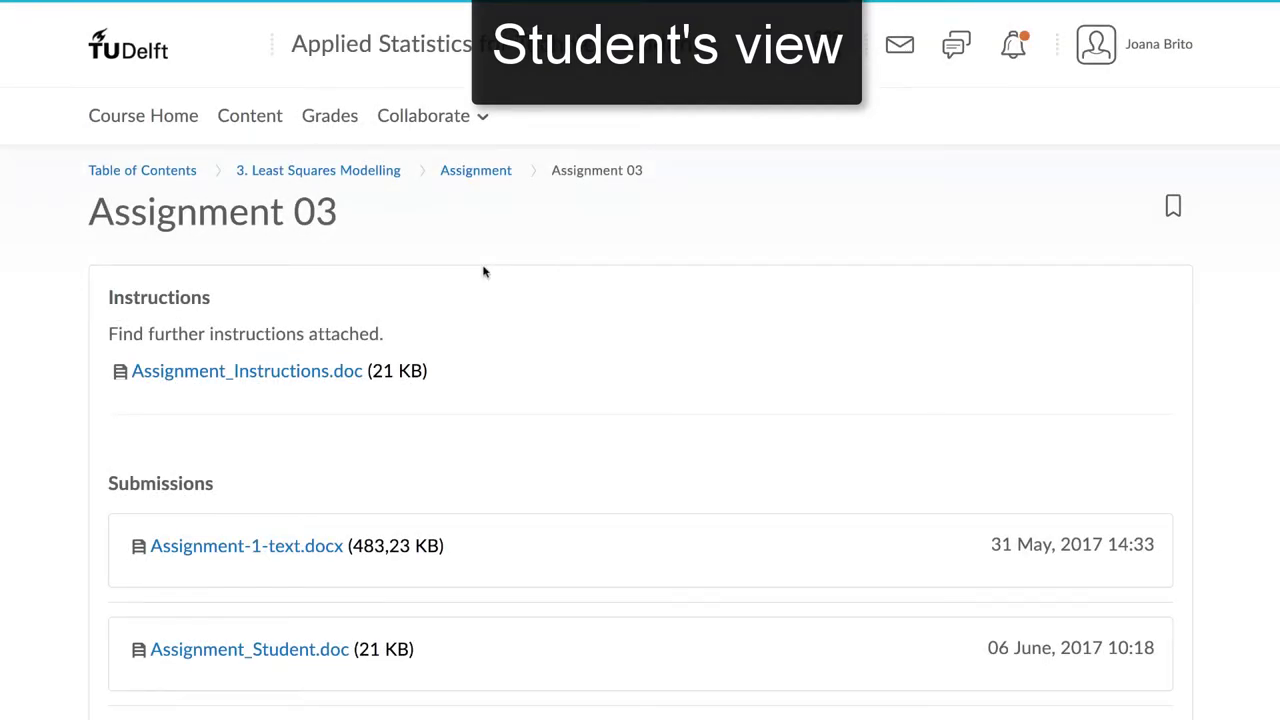
scroll(484, 271, down, 5)
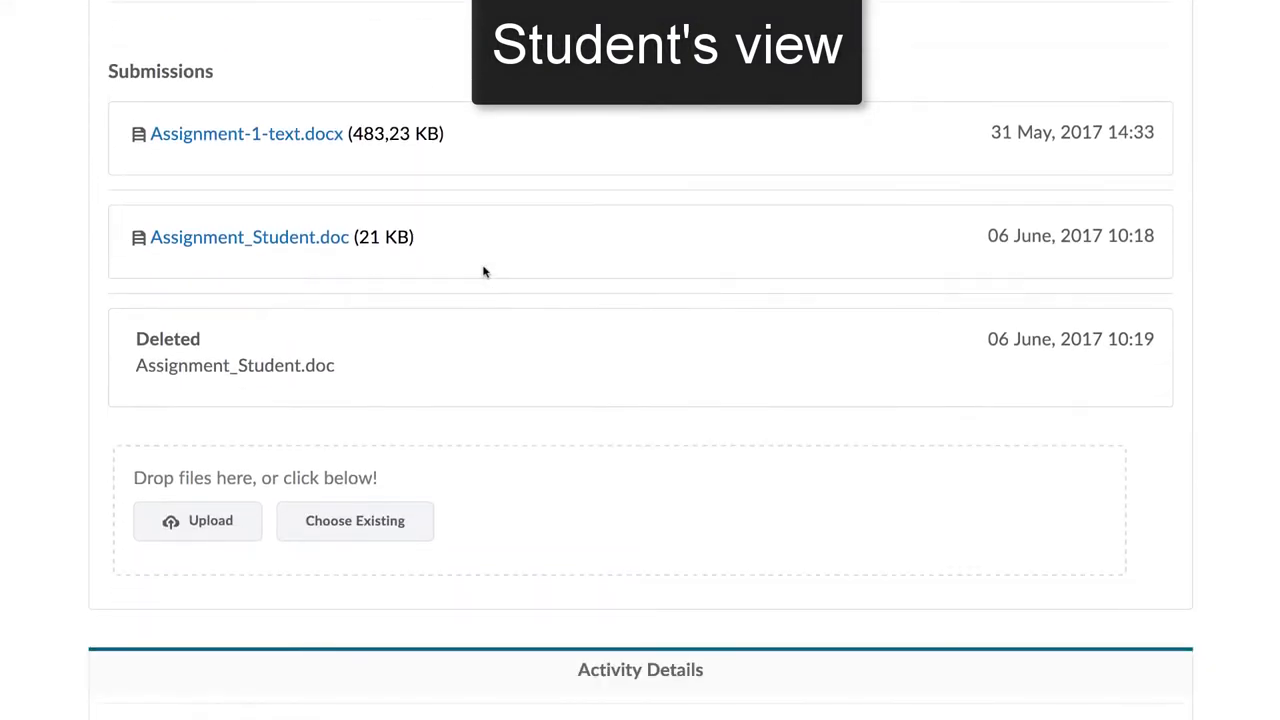
scroll(484, 271, down, 1)
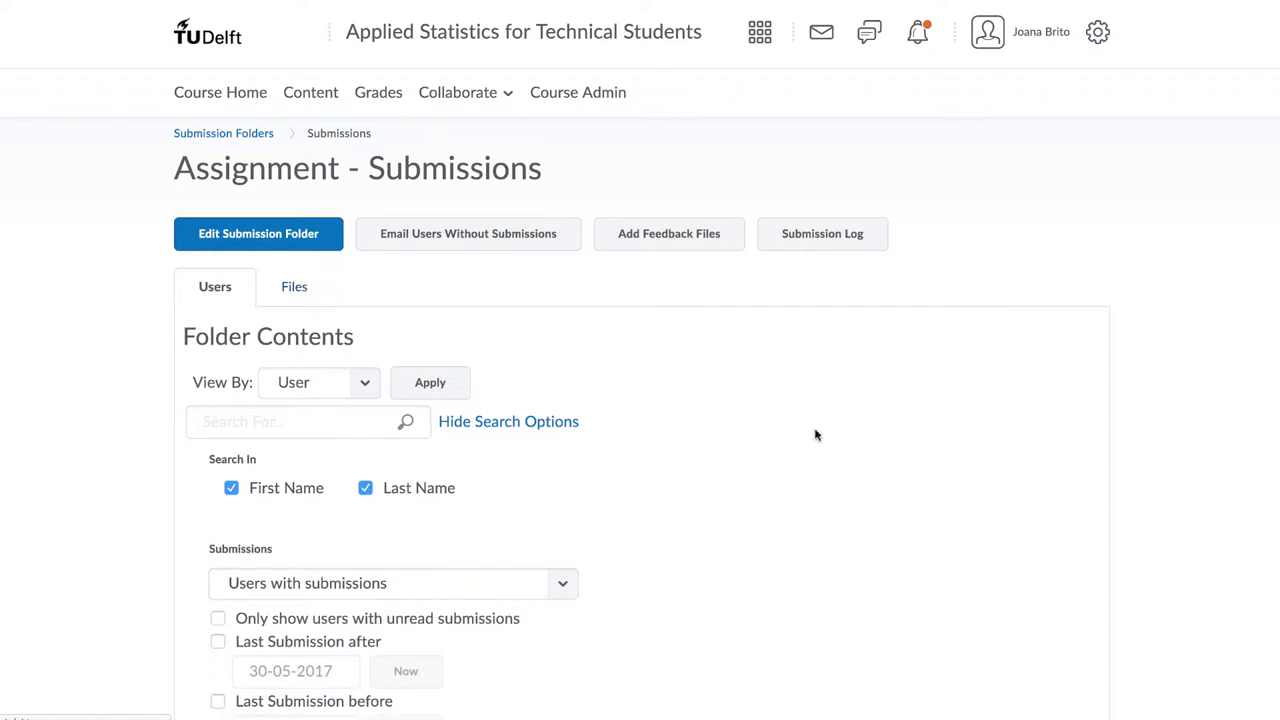
Scroll down the Assignment – Submissions page listing folder contents by user
scroll(815, 435, down, 5)
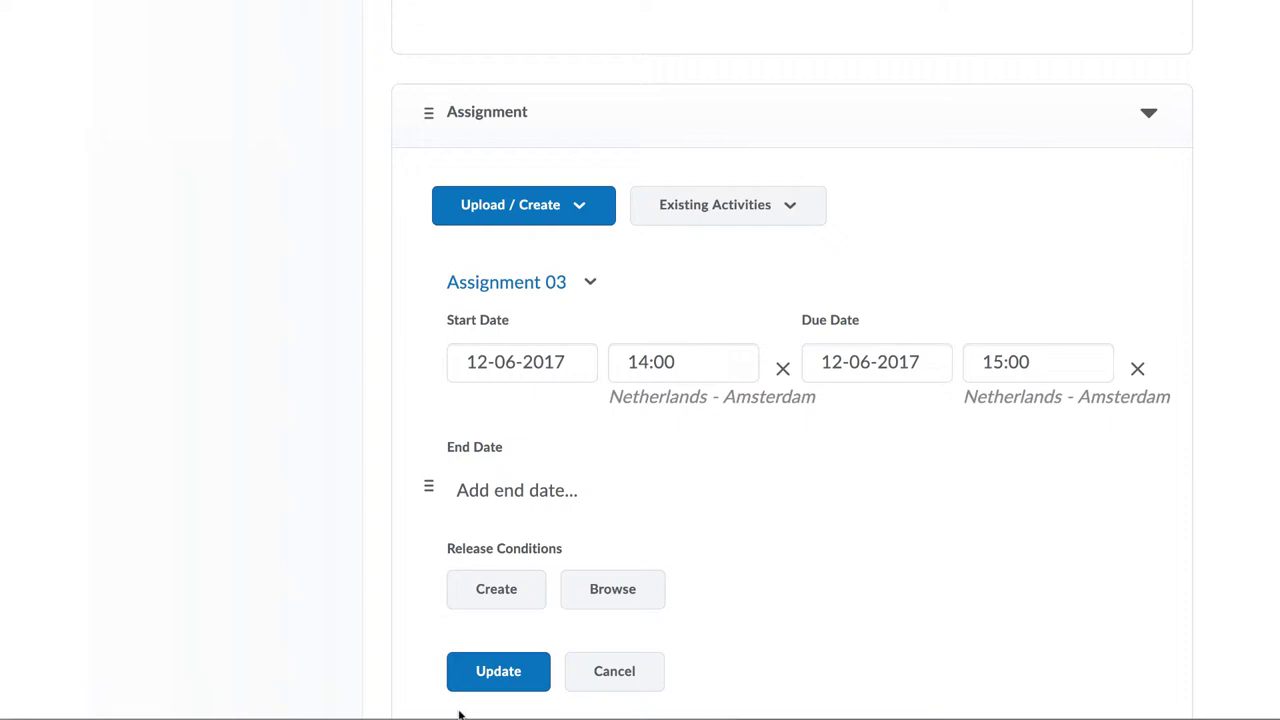
Save Assignment 03's 12 June 2017 start and due dates with Update
click(486, 688)
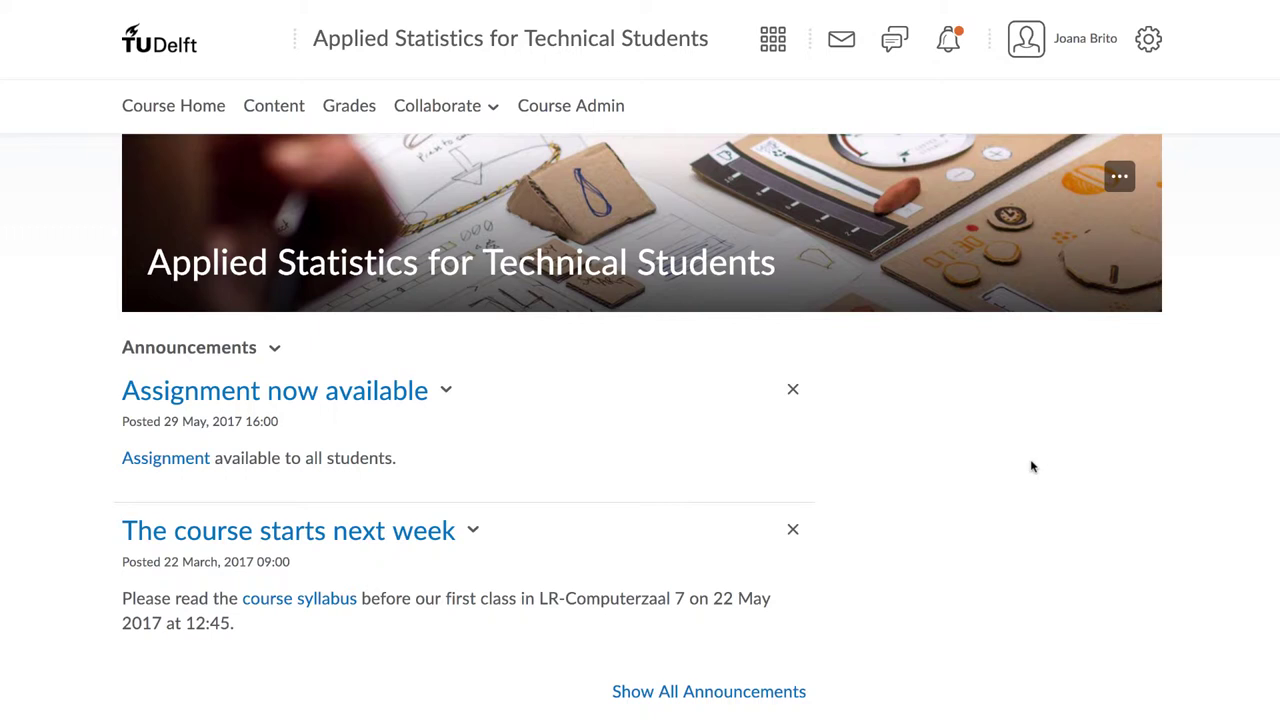
Go through course administration to the submission folders and edit the Assignment 01 folder
click(577, 108)
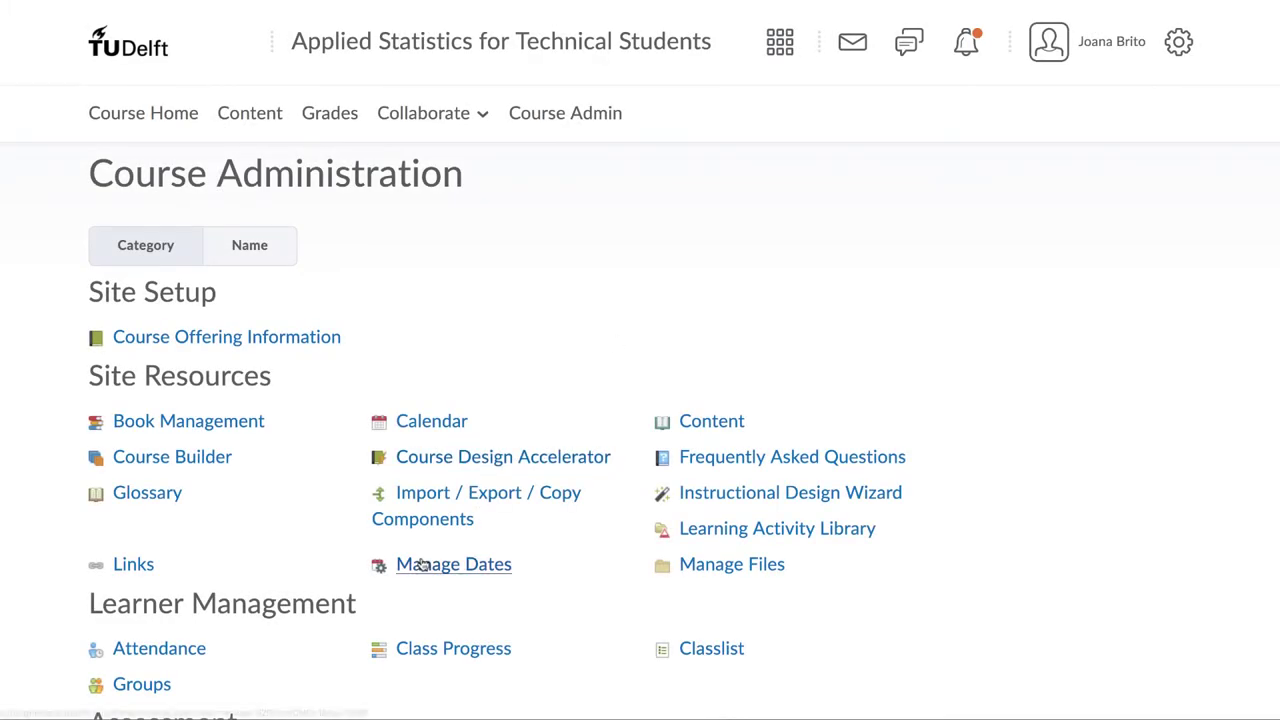
scroll(423, 551, down, 3)
click(205, 460)
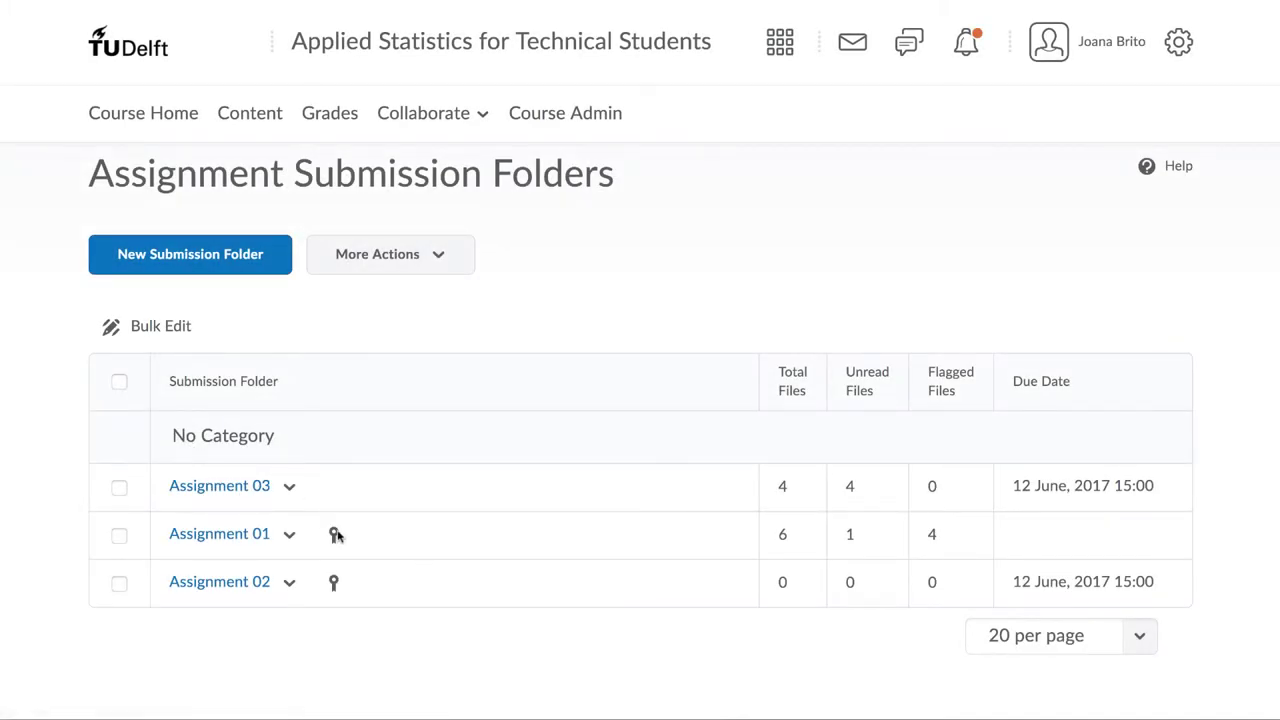
click(294, 541)
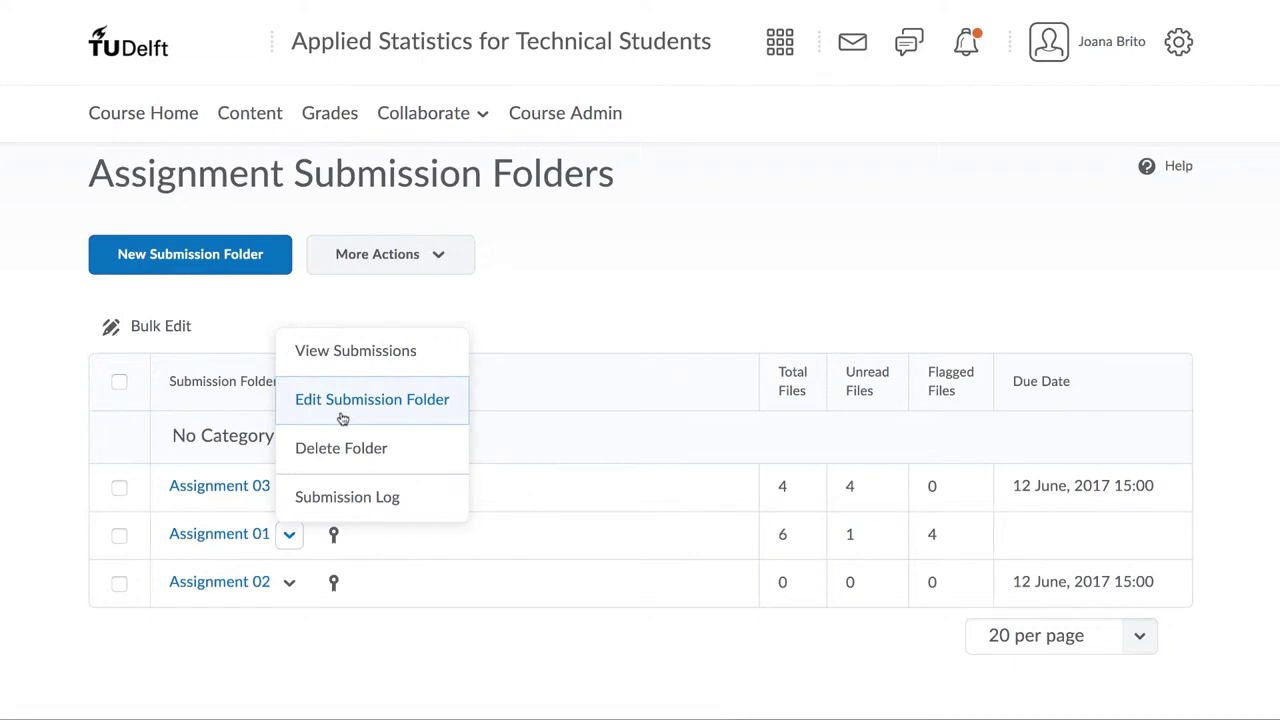
click(342, 416)
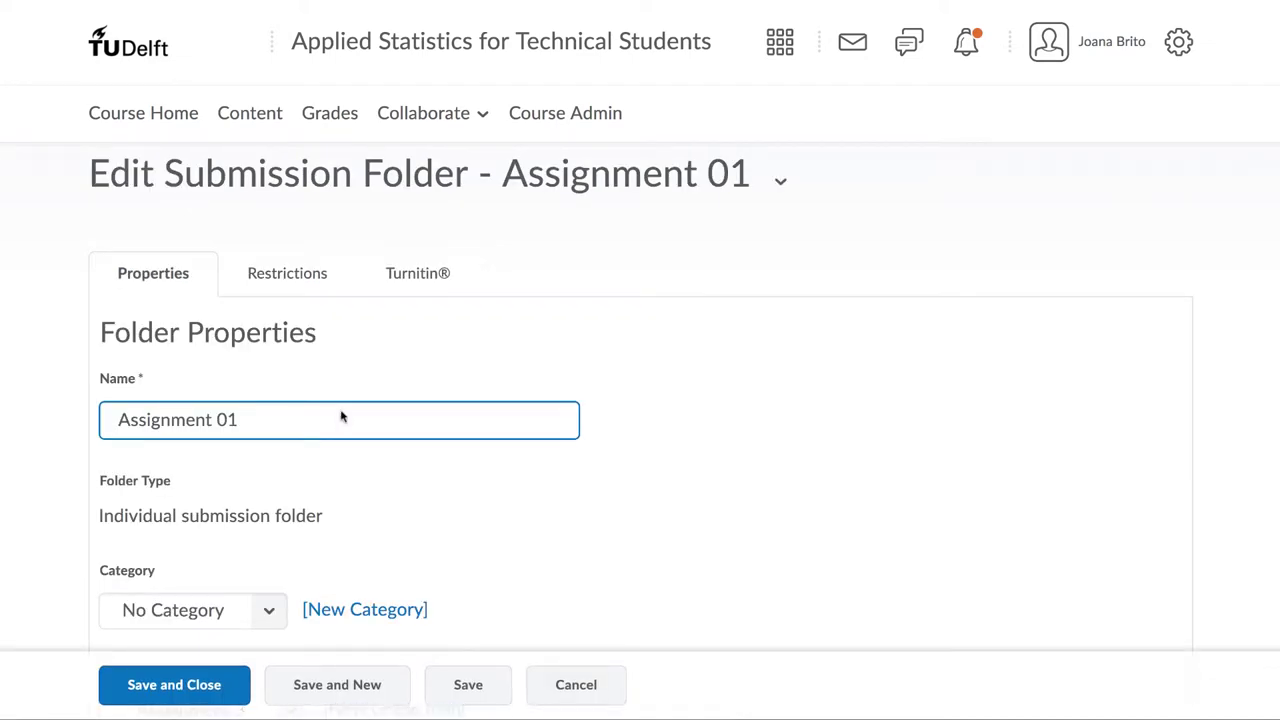
Show Assignment 01's Restrictions and scroll down to the Special Access section
click(306, 278)
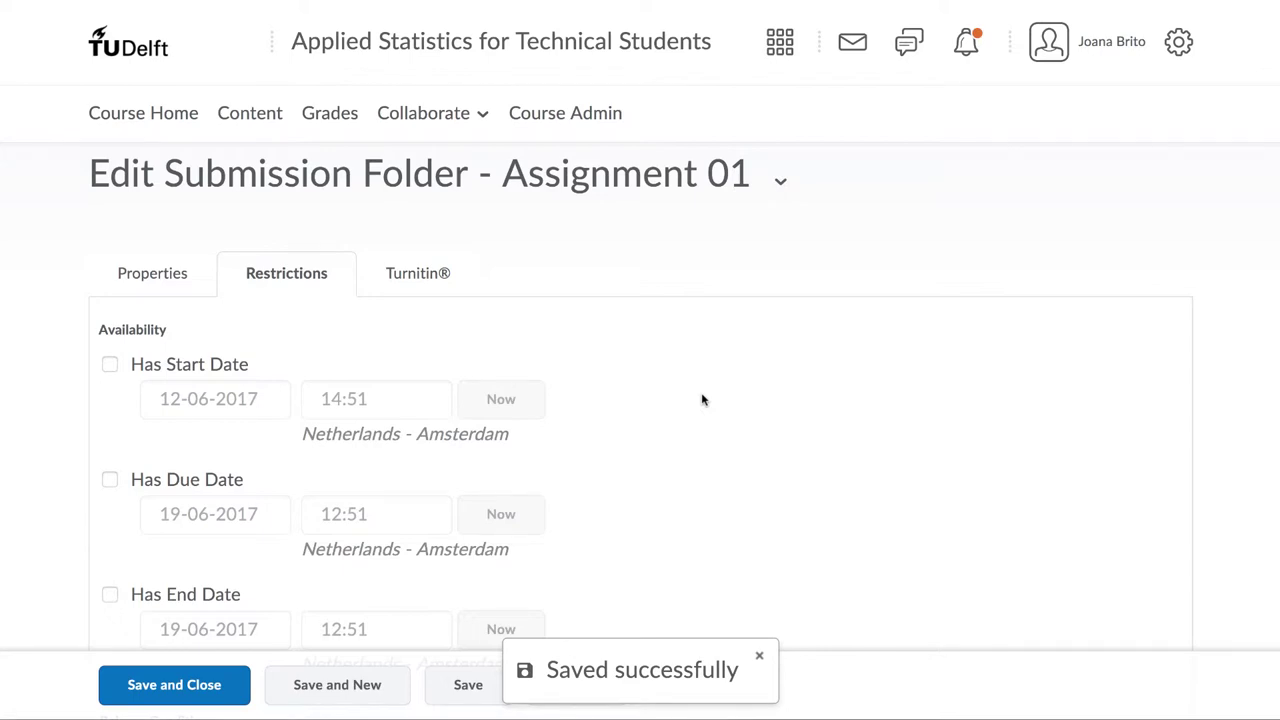
scroll(702, 400, down, 3)
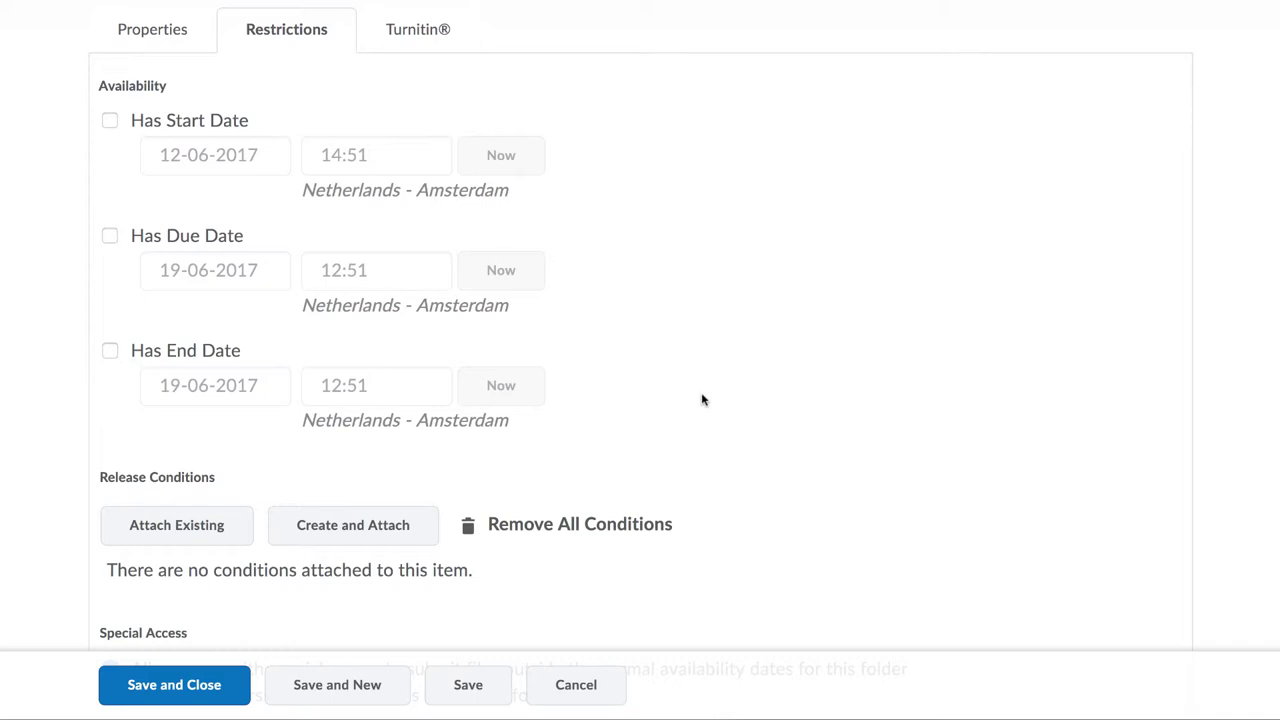
scroll(702, 400, down, 2)
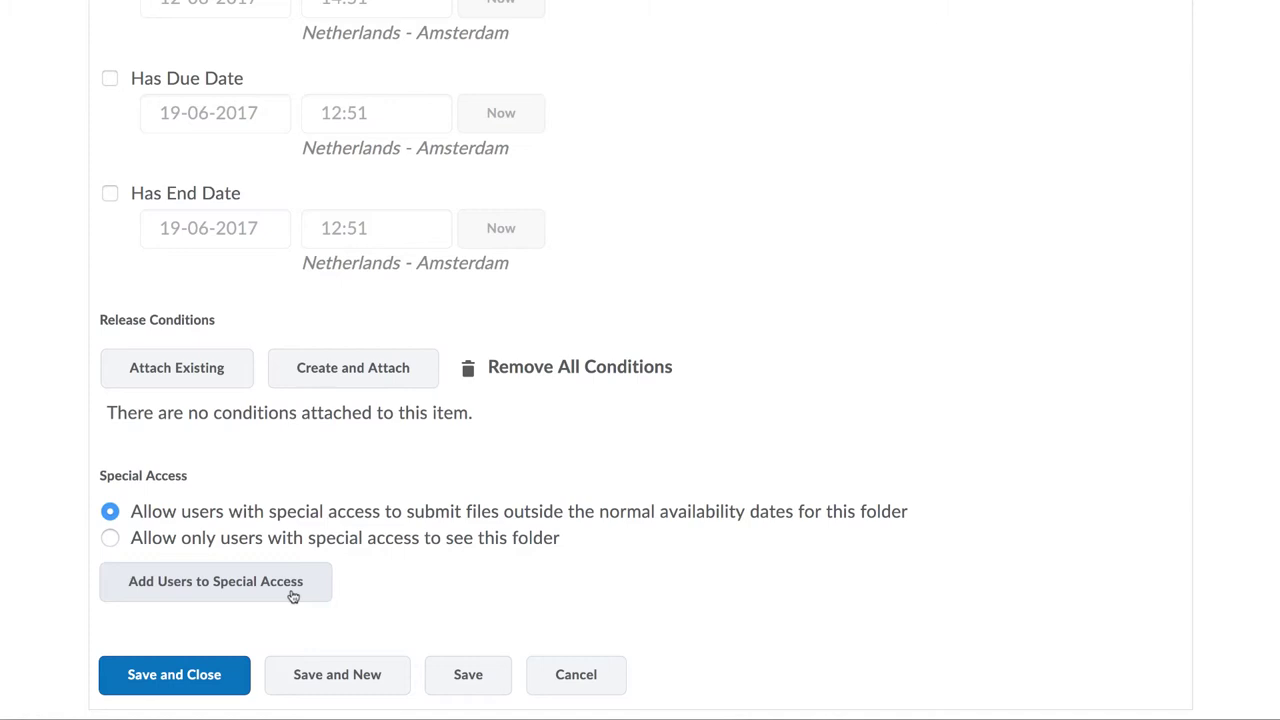
Add Student 02 and Student 04 to Assignment 01's special access list
click(293, 597)
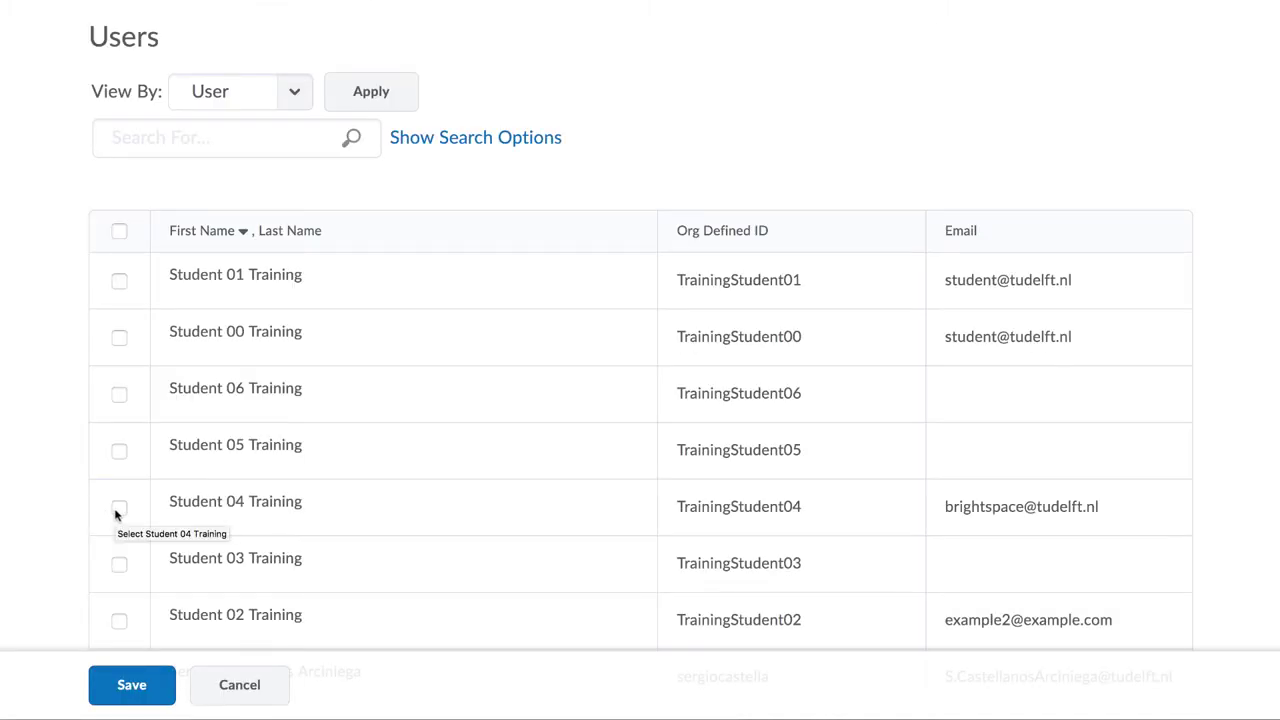
click(117, 510)
click(121, 622)
click(124, 681)
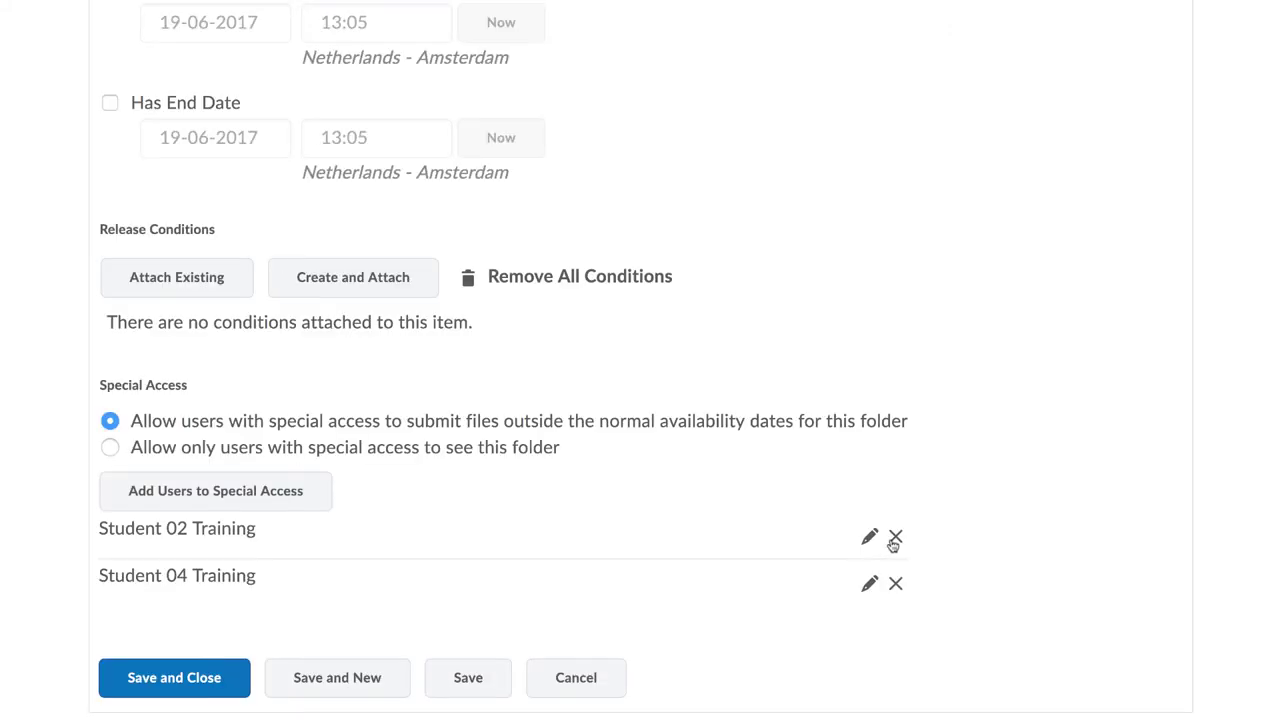
Give Student 02 a special-access due date of 26 June 2017
click(869, 538)
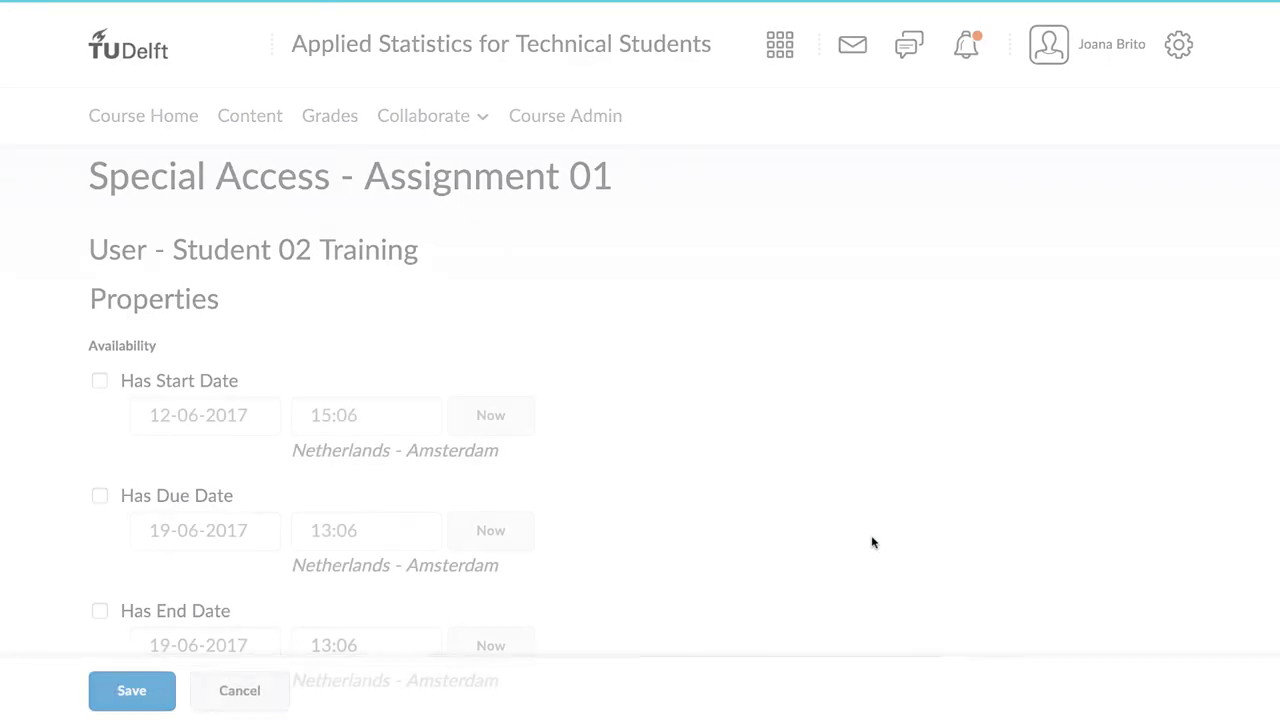
scroll(872, 542, down, 2)
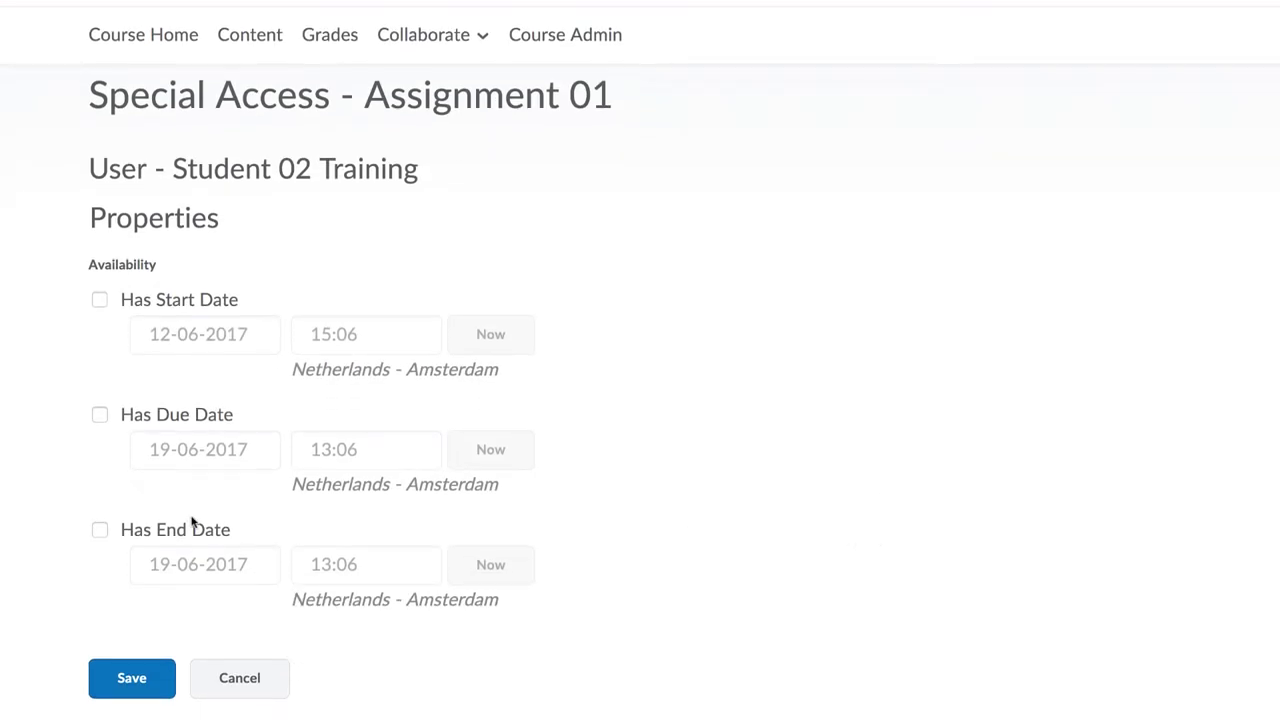
click(101, 415)
click(160, 449)
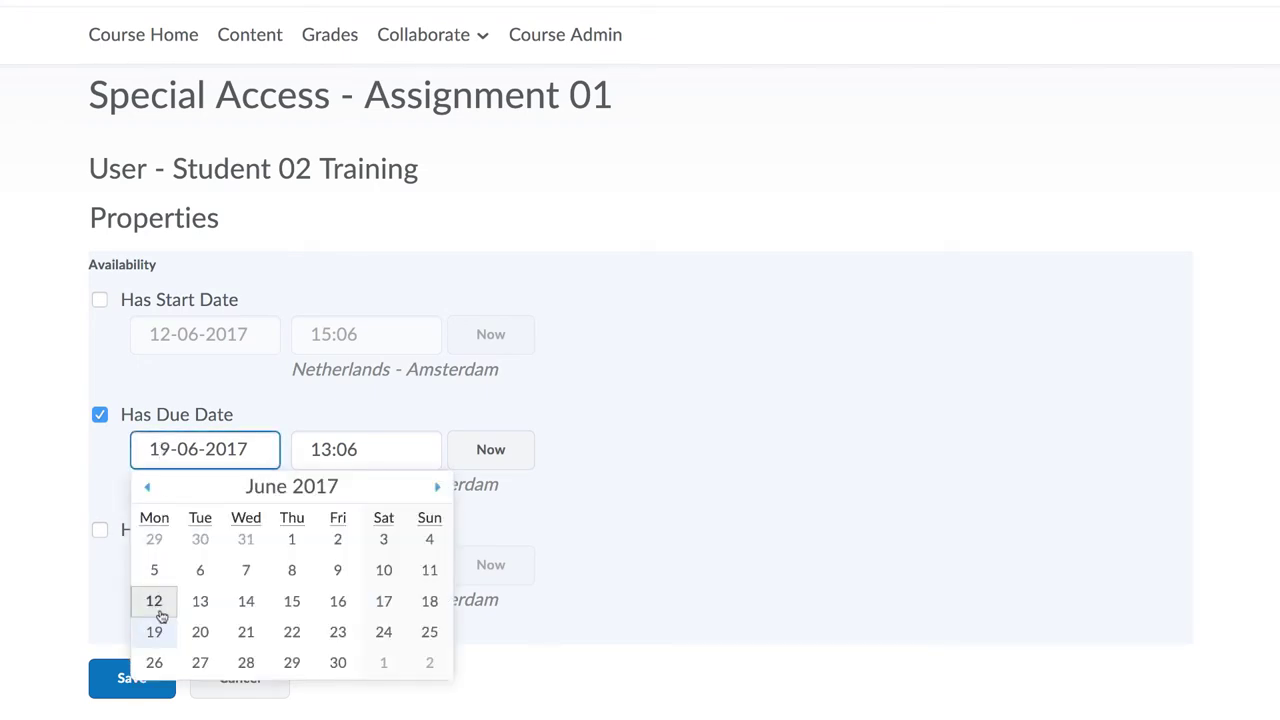
click(156, 664)
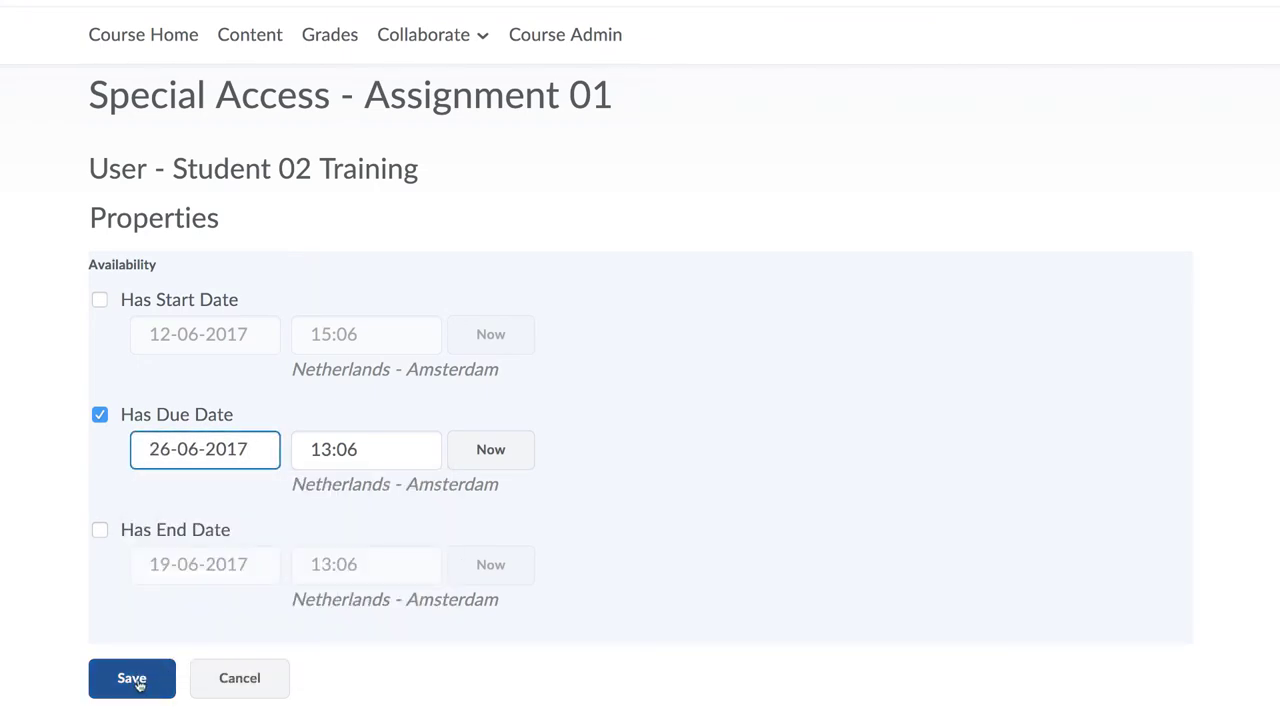
click(132, 678)
Give Student 04 a special-access due date of 26 June 2017 as well
scroll(543, 591, down, 5)
click(869, 583)
click(99, 416)
click(168, 449)
click(154, 663)
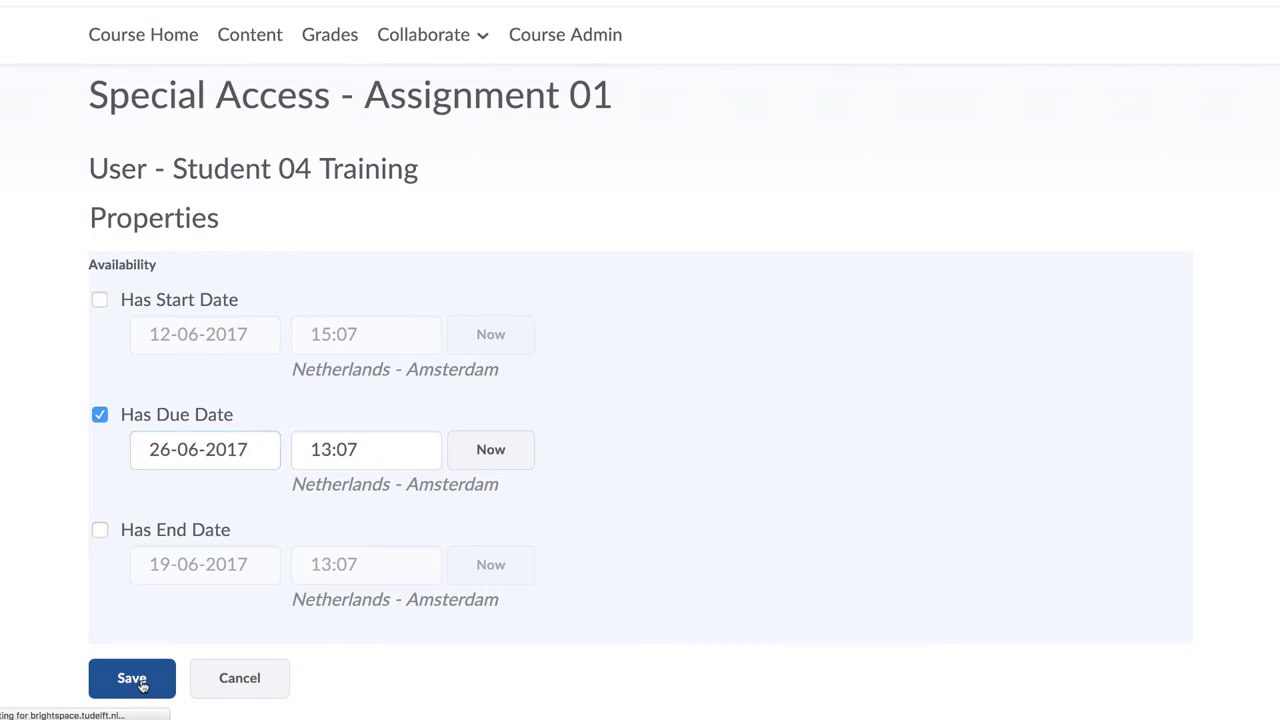
click(139, 684)
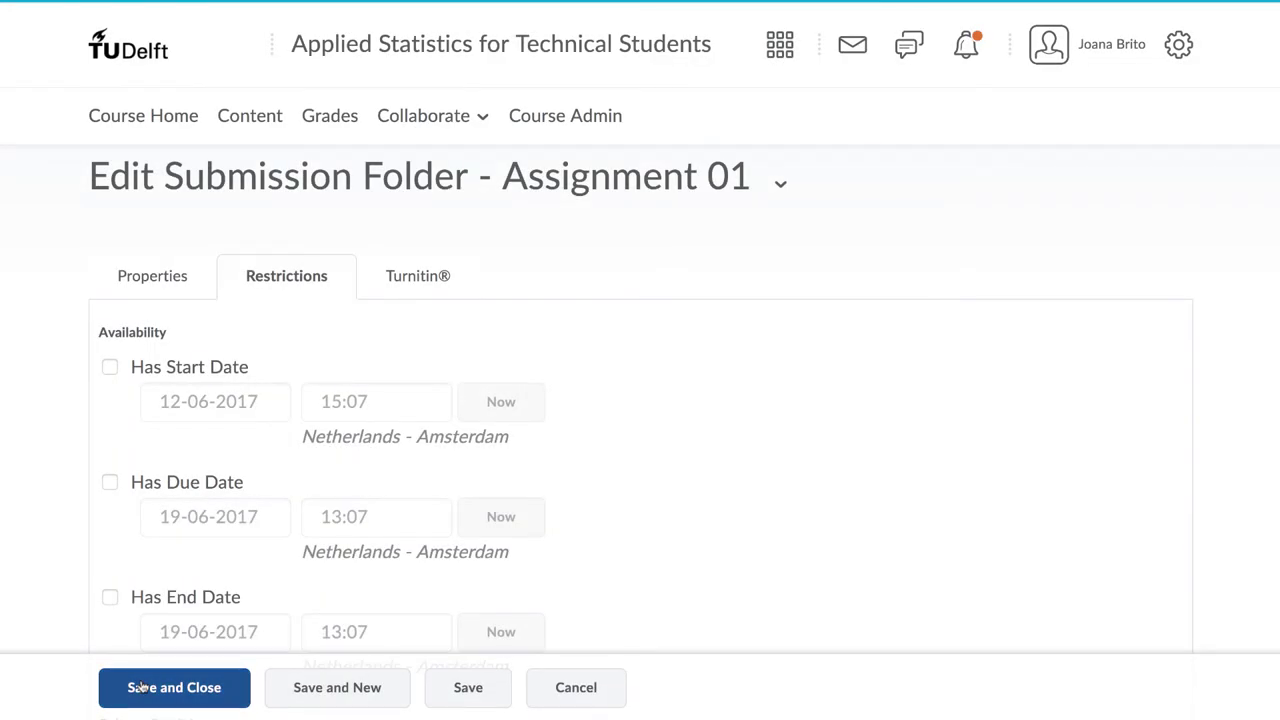
Check the special access entries, then save and close Assignment 01's folder settings
scroll(140, 687, down, 3)
scroll(140, 687, down, 2)
scroll(140, 687, down, 1)
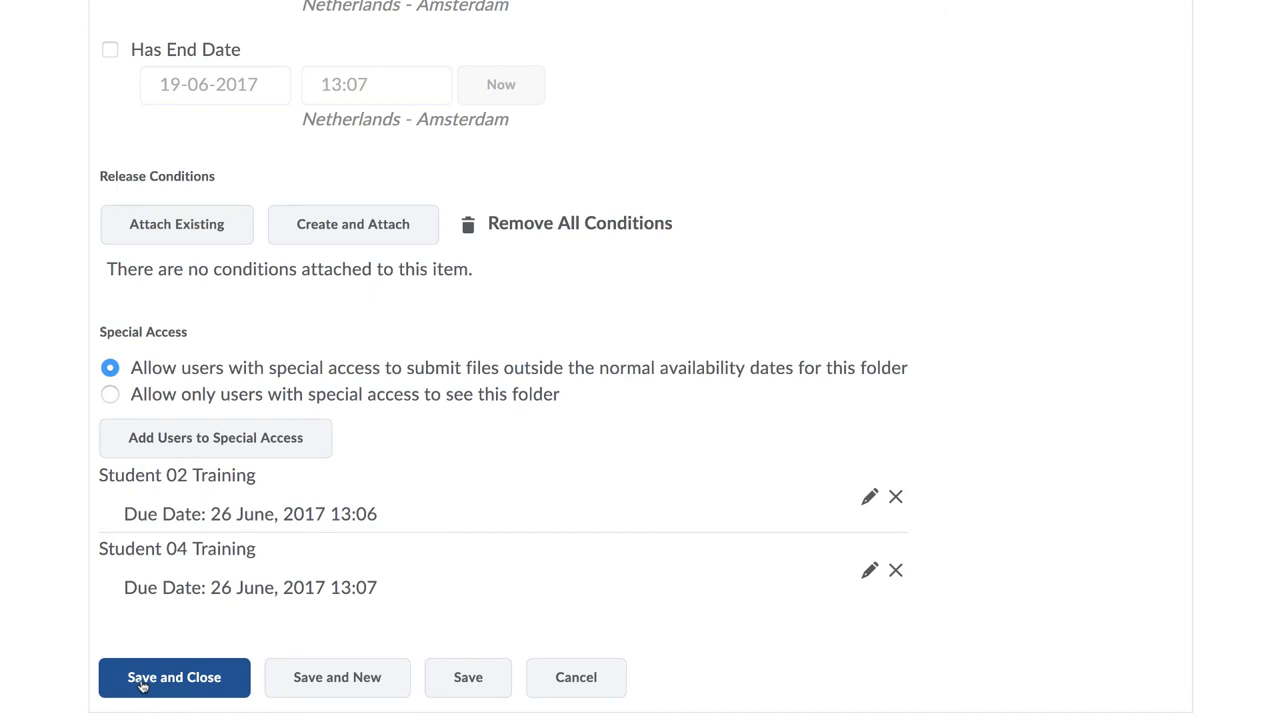
click(142, 680)
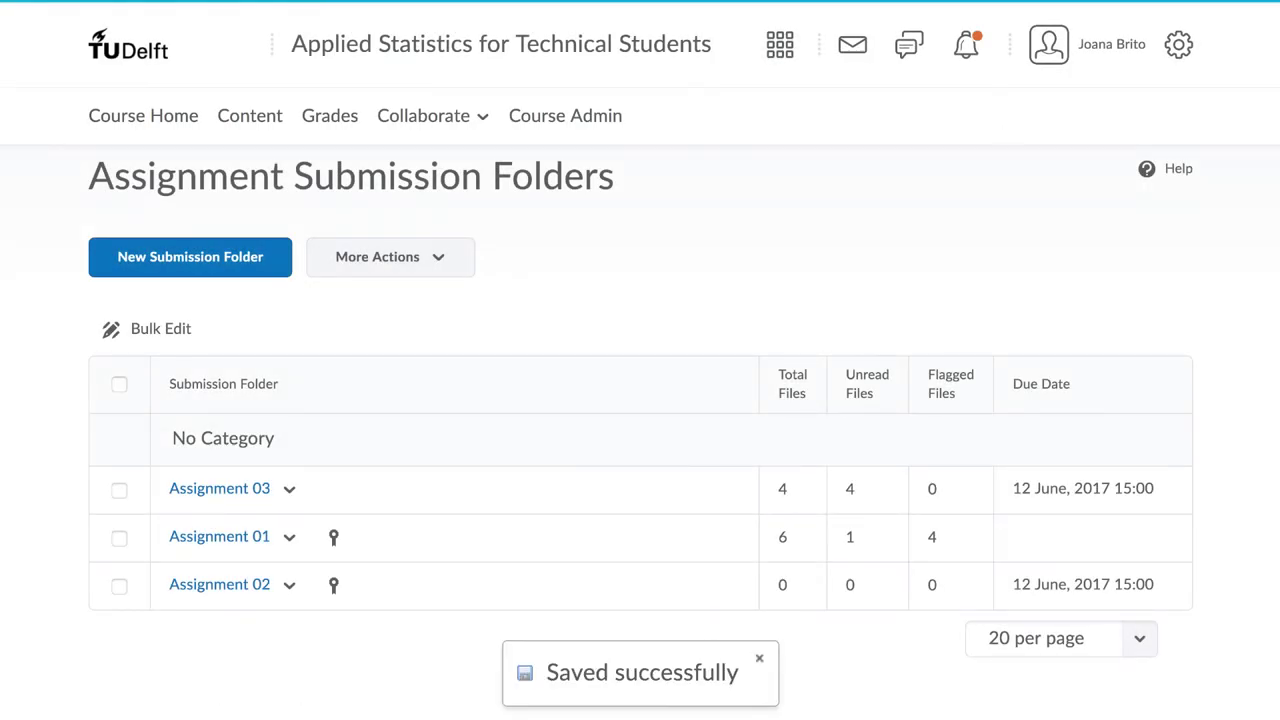
click(287, 538)
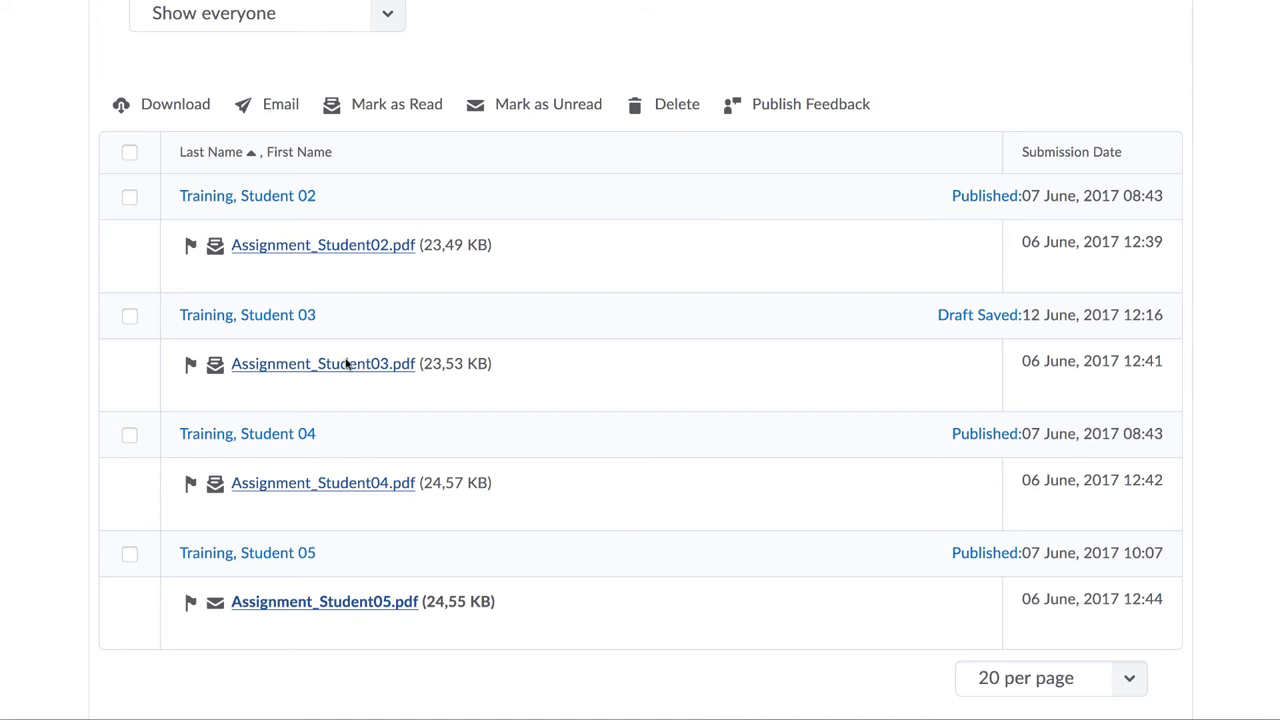
Scroll through Assignment 01's submitted PDFs from four students and their feedback status
scroll(346, 364, down, 1)
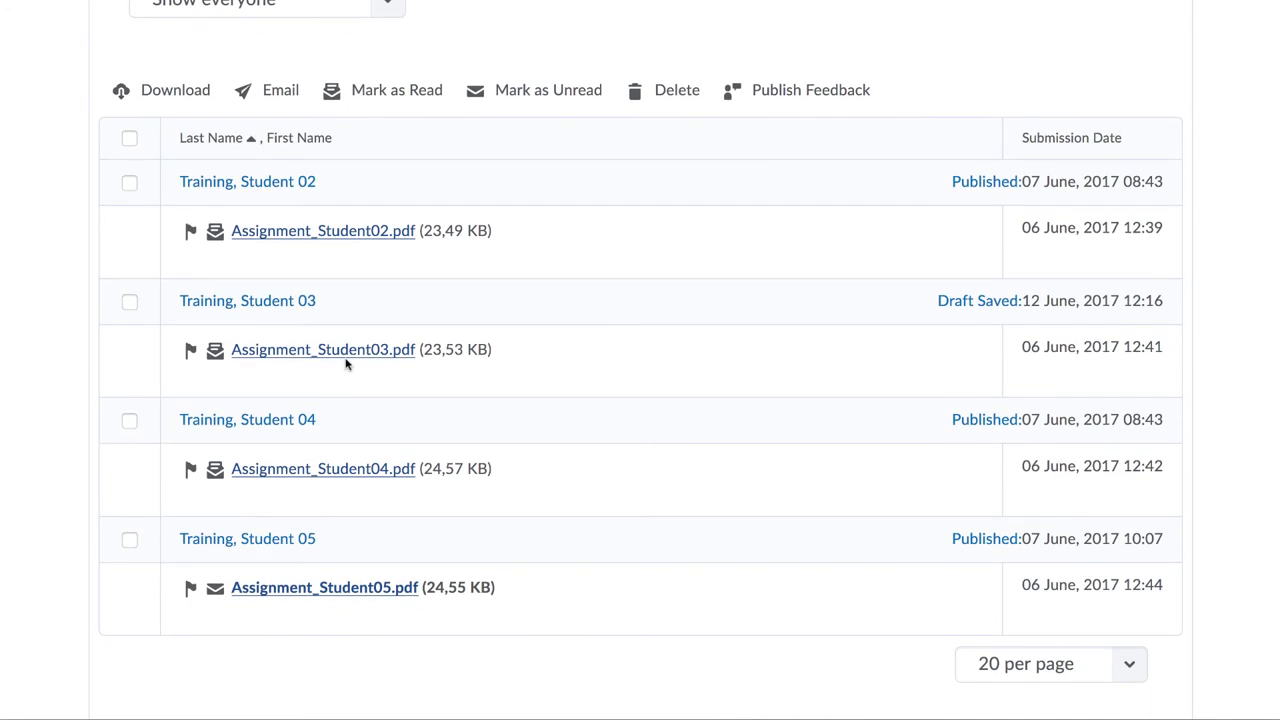
scroll(346, 364, down, 1)
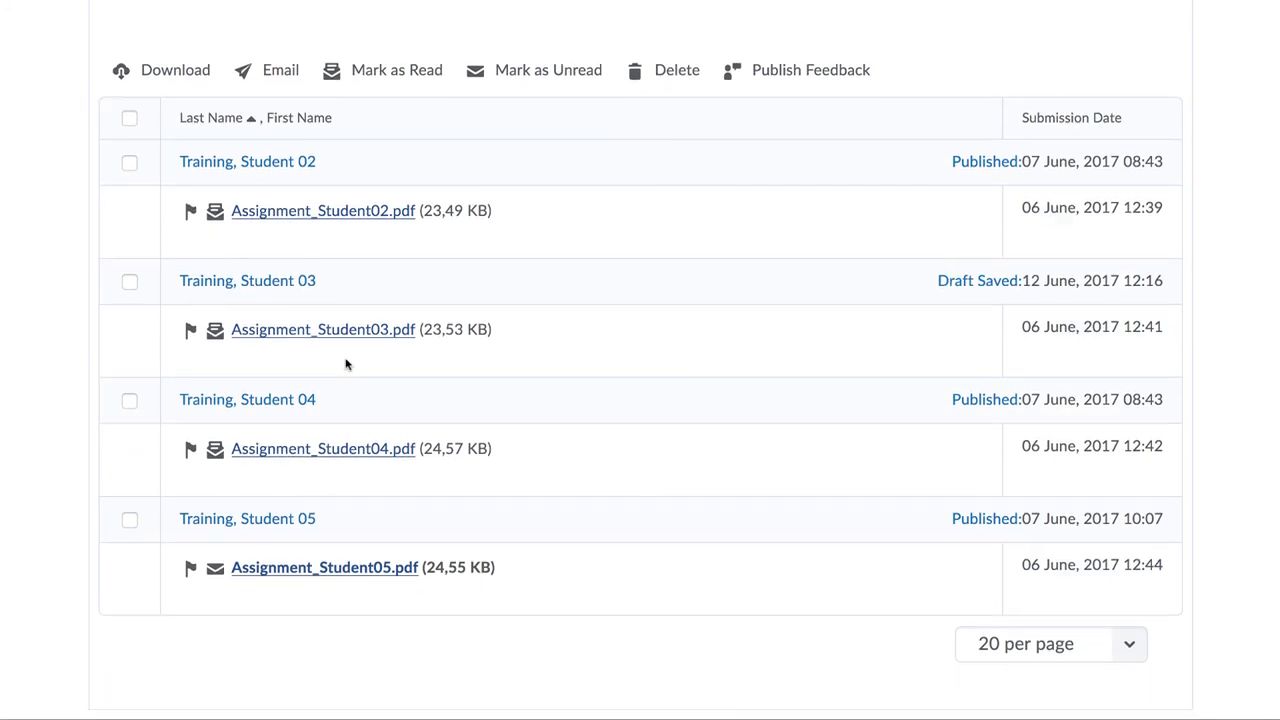